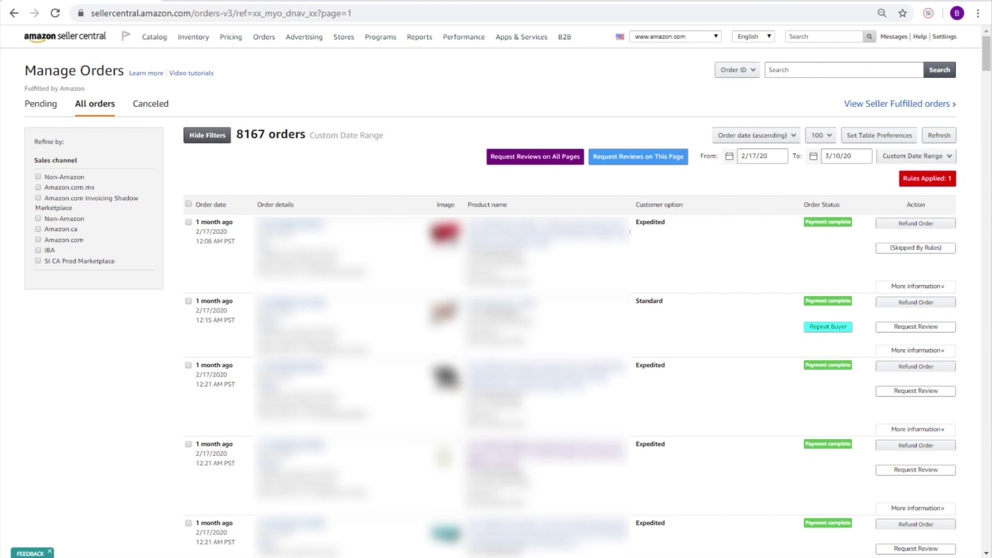
Switch from Seller Central's Manage Orders list to Chrome's extensions page
{"action": "left_click", "coordinate": [228, 0]}
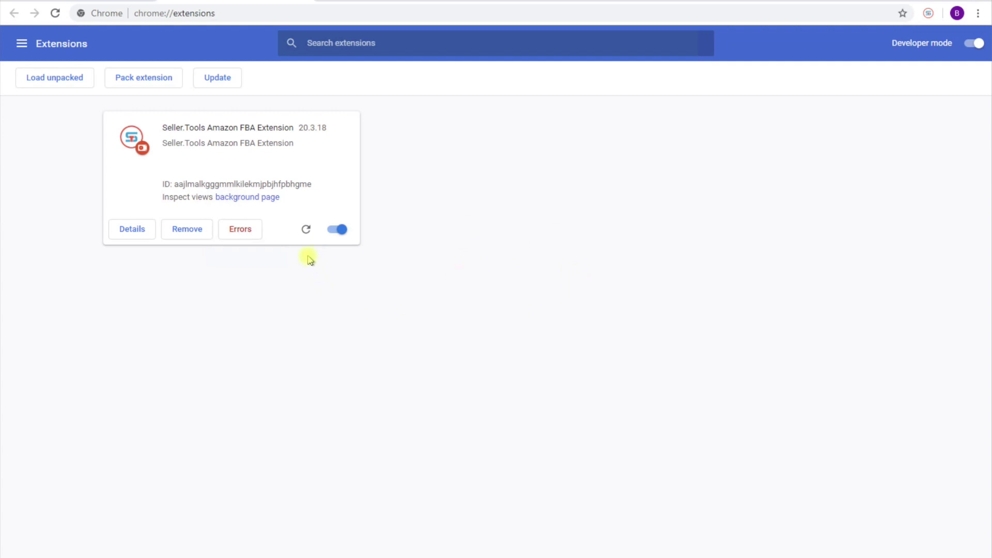
Reload the Seller.Tools extension 20.3.18, then toggle it off and back on
{"action": "left_click", "coordinate": [306, 229]}
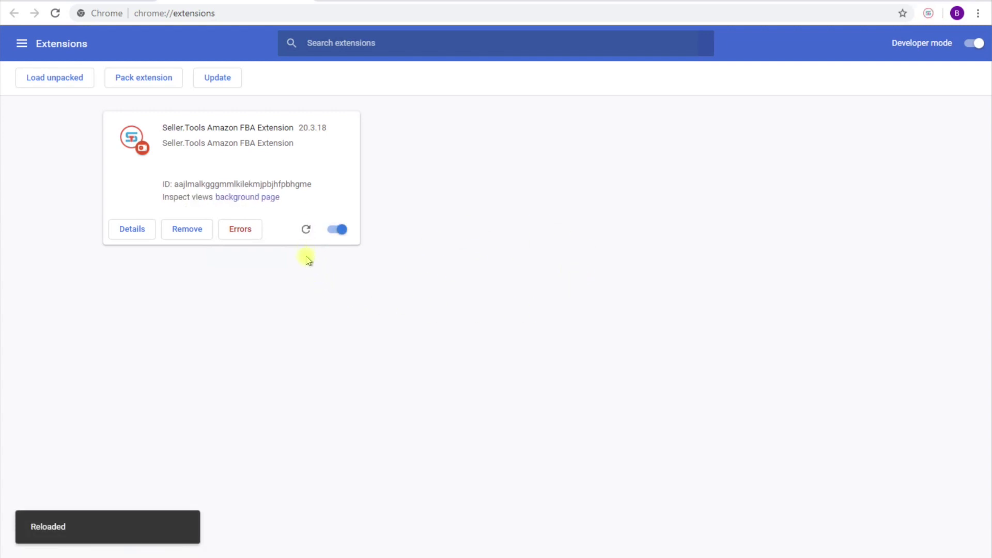
{"action": "left_click", "coordinate": [342, 230]}
{"action": "left_click", "coordinate": [341, 230]}
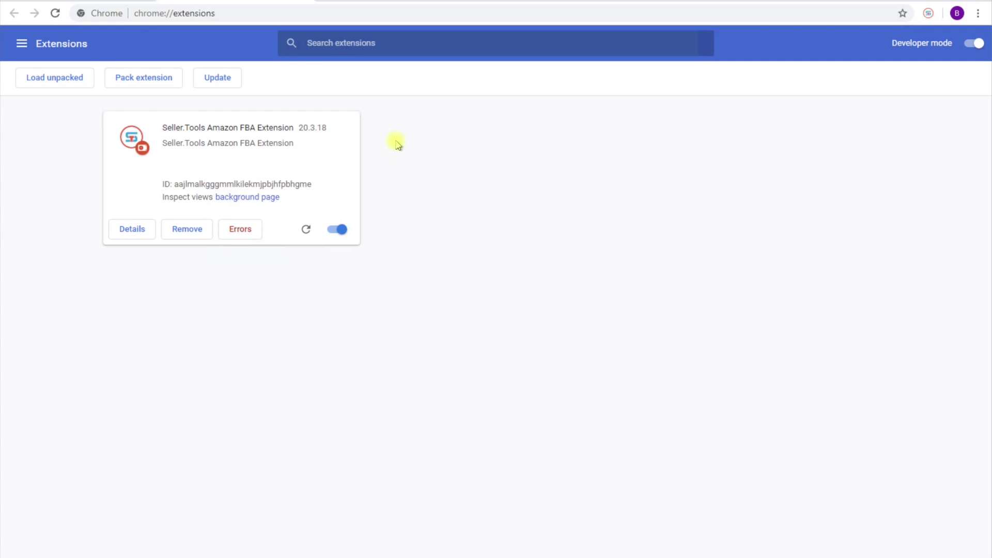
Go back to Seller Central's Manage Orders list showing 8167 orders
{"action": "left_click", "coordinate": [382, 3]}
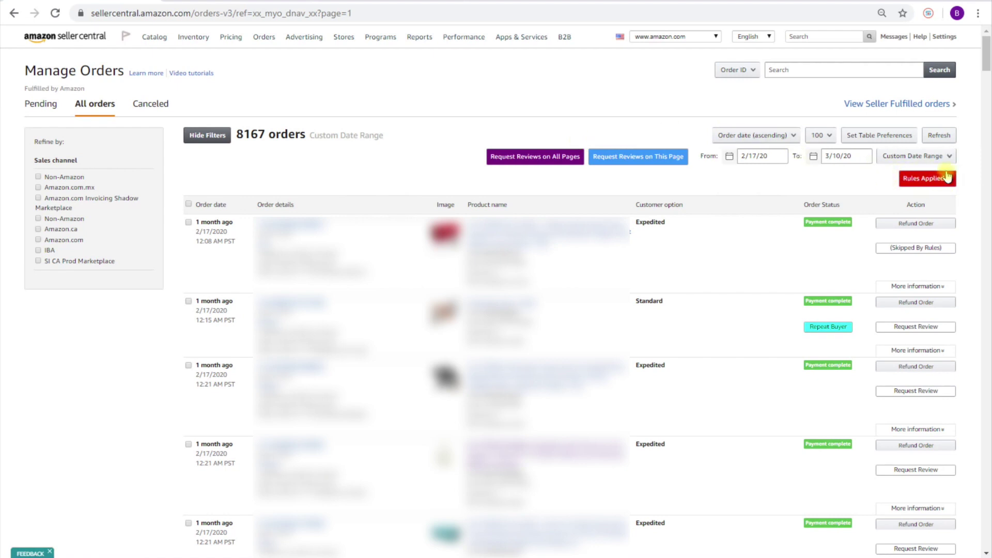
Open the Seller.Tools panel, expand REQUEST REVIEWS and go into its Rules settings
{"action": "left_click", "coordinate": [930, 14]}
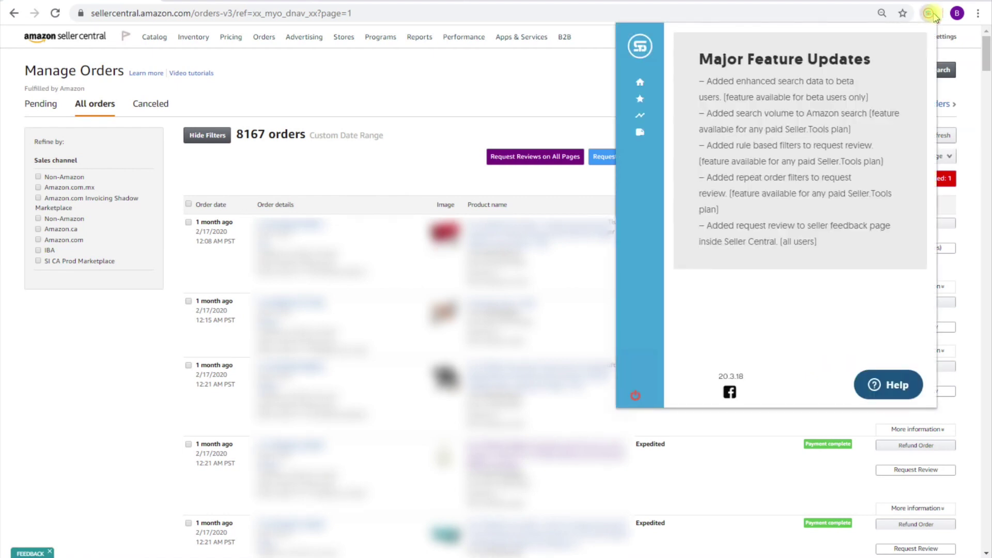
{"action": "mouse_move", "coordinate": [664, 99]}
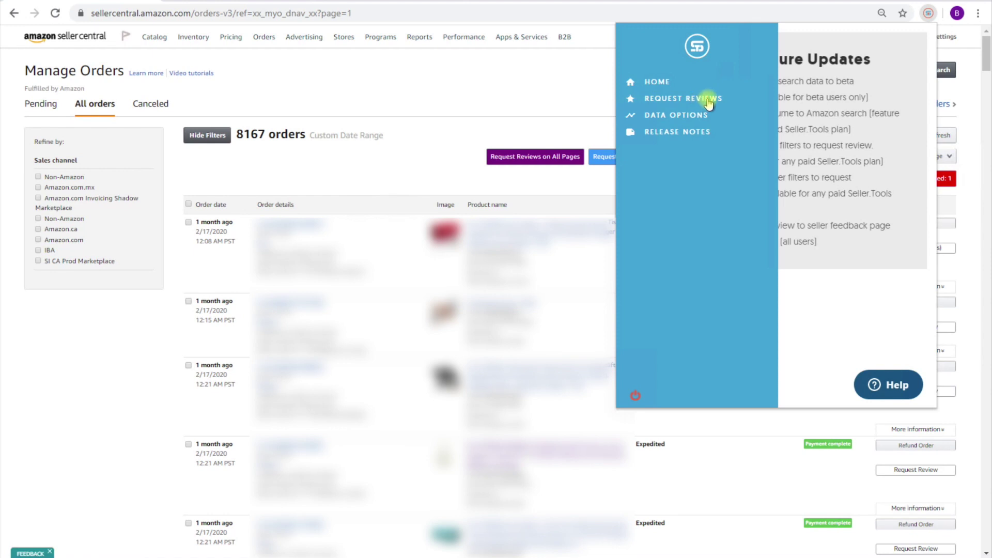
{"action": "left_click", "coordinate": [704, 114]}
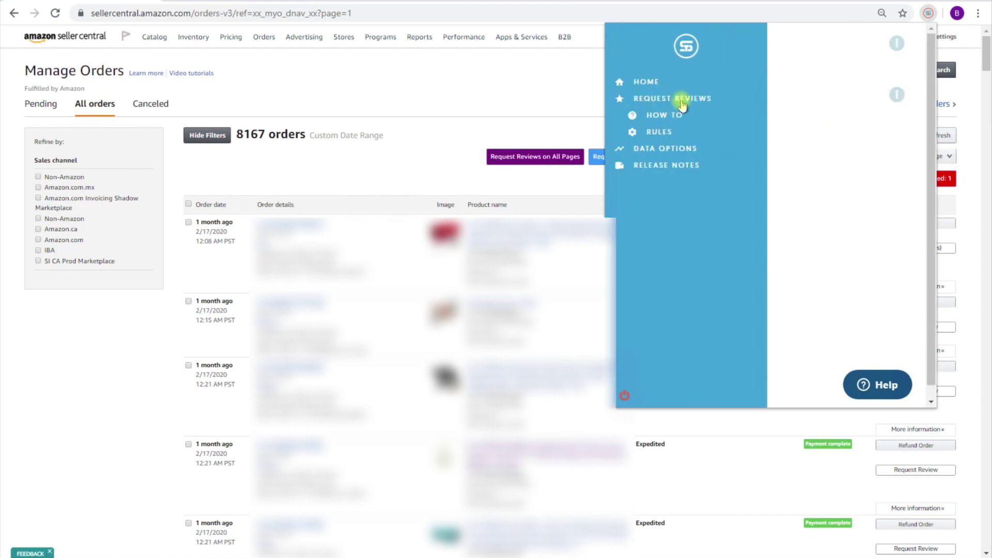
{"action": "left_click", "coordinate": [666, 133]}
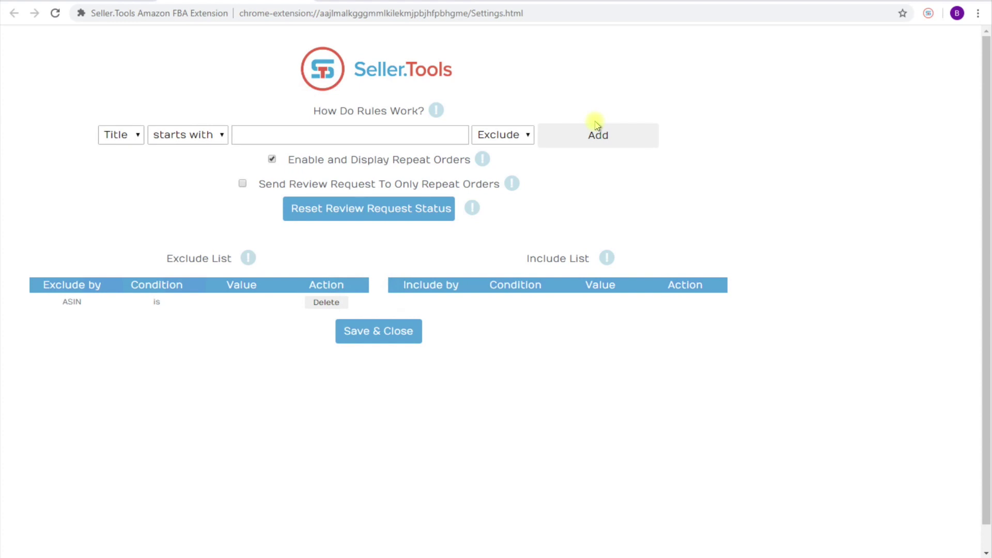
Glance at the orders page, return to the rules, and review the rule's match options
{"action": "left_click", "coordinate": [72, 5]}
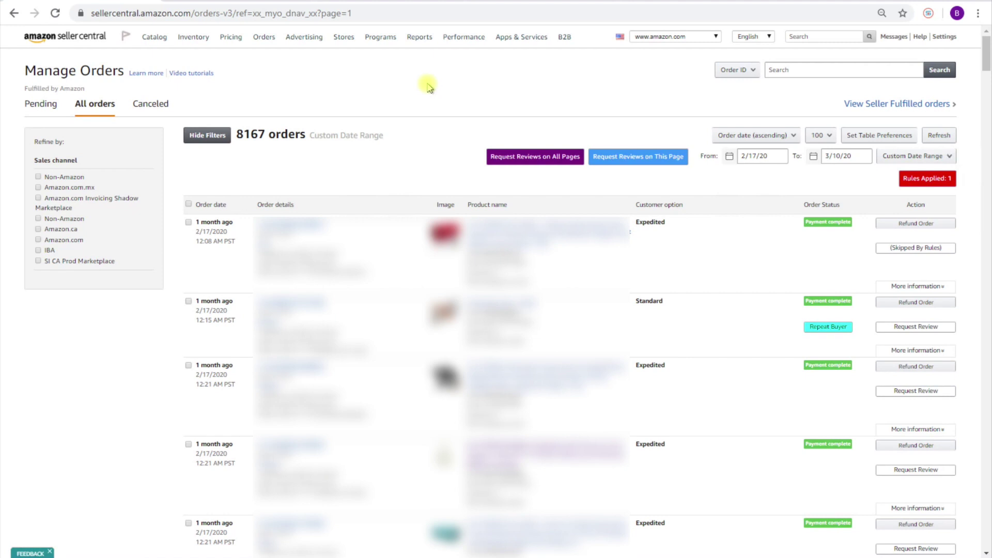
{"action": "left_click", "coordinate": [274, 3]}
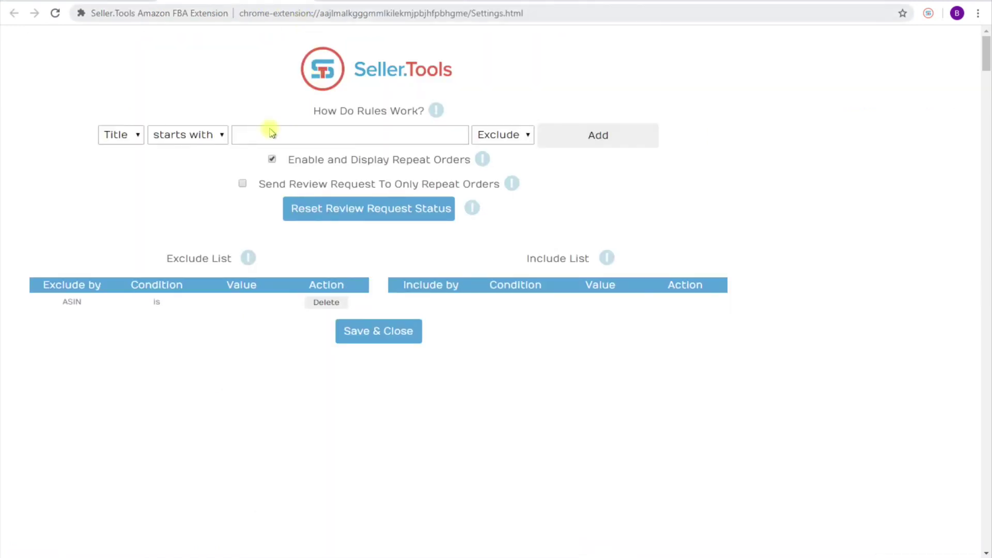
{"action": "left_click", "coordinate": [133, 137]}
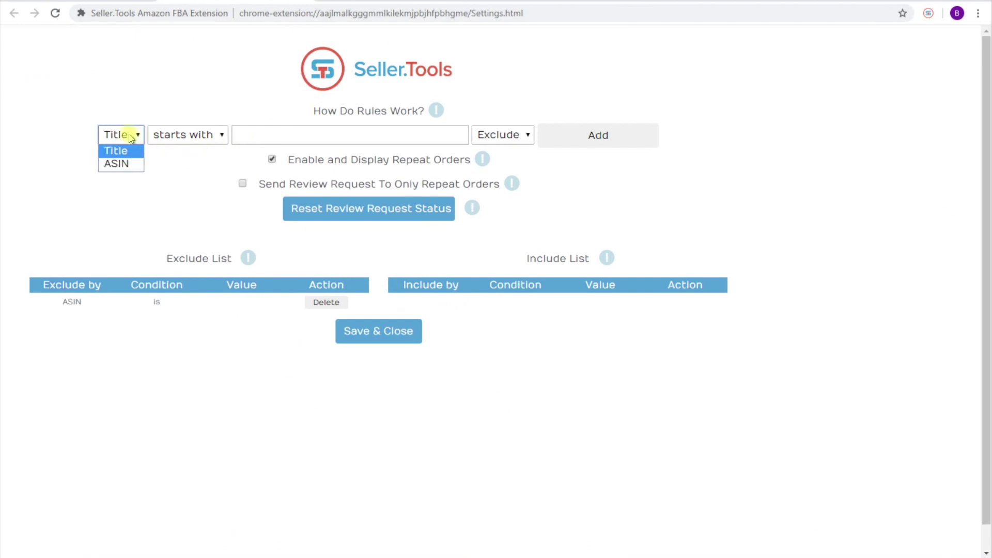
{"action": "left_click", "coordinate": [137, 115]}
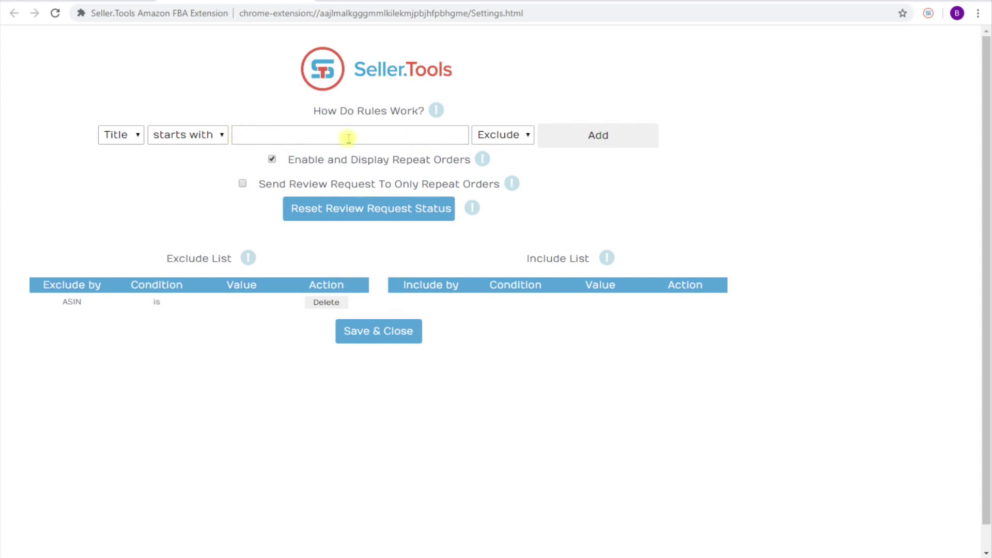
Set the new rule to match by ASIN and keep it as an Exclude rule
{"action": "left_click", "coordinate": [124, 134]}
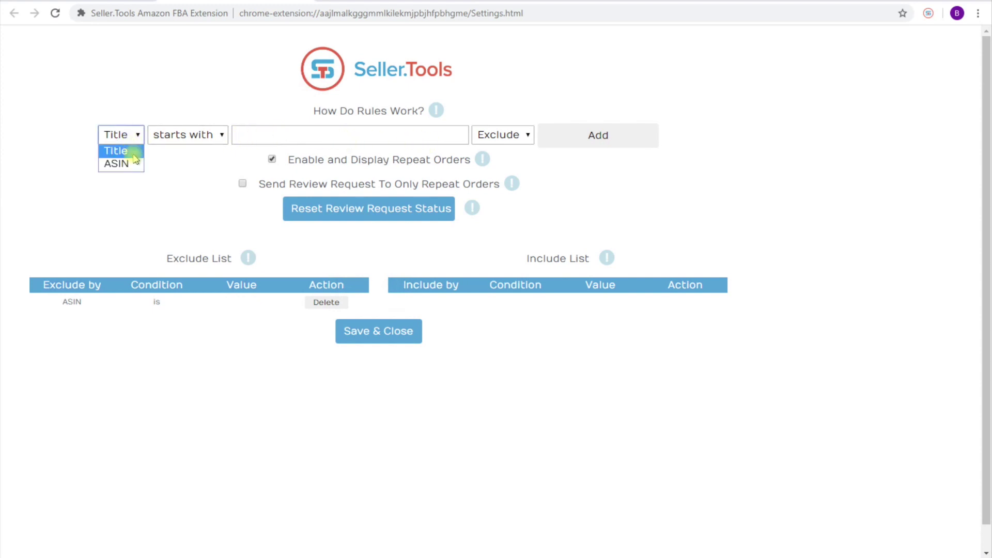
{"action": "left_click", "coordinate": [131, 162]}
{"action": "left_click", "coordinate": [233, 102]}
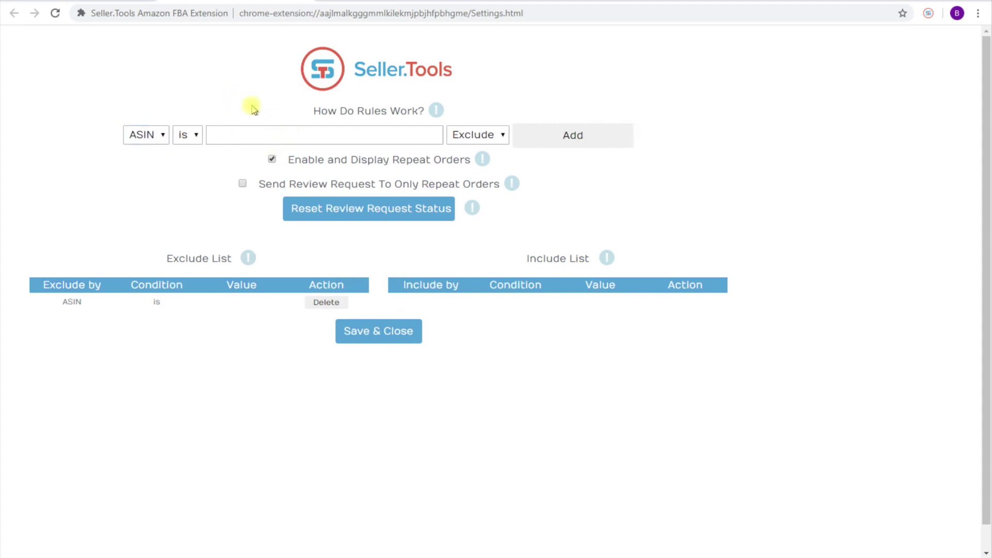
{"action": "left_click", "coordinate": [272, 135]}
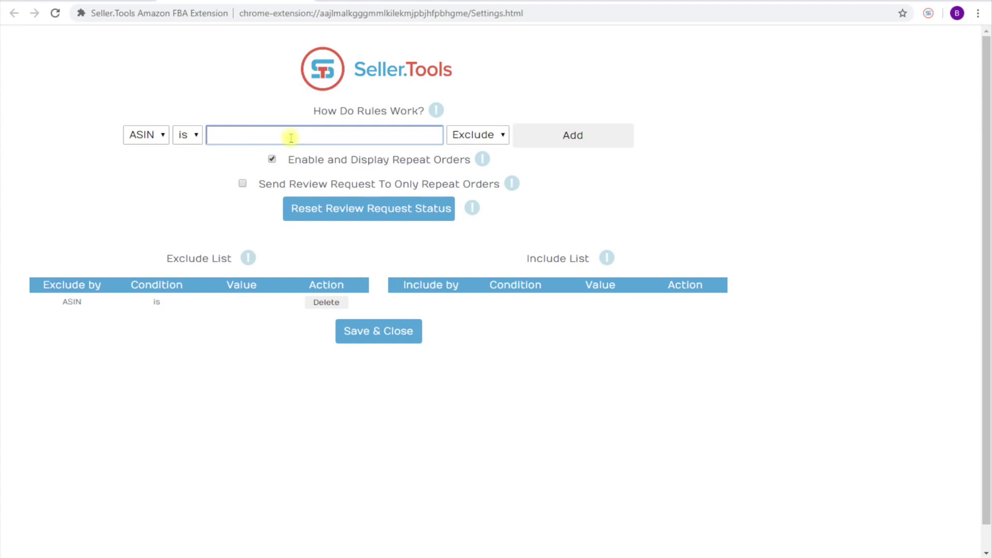
{"action": "left_click", "coordinate": [476, 134]}
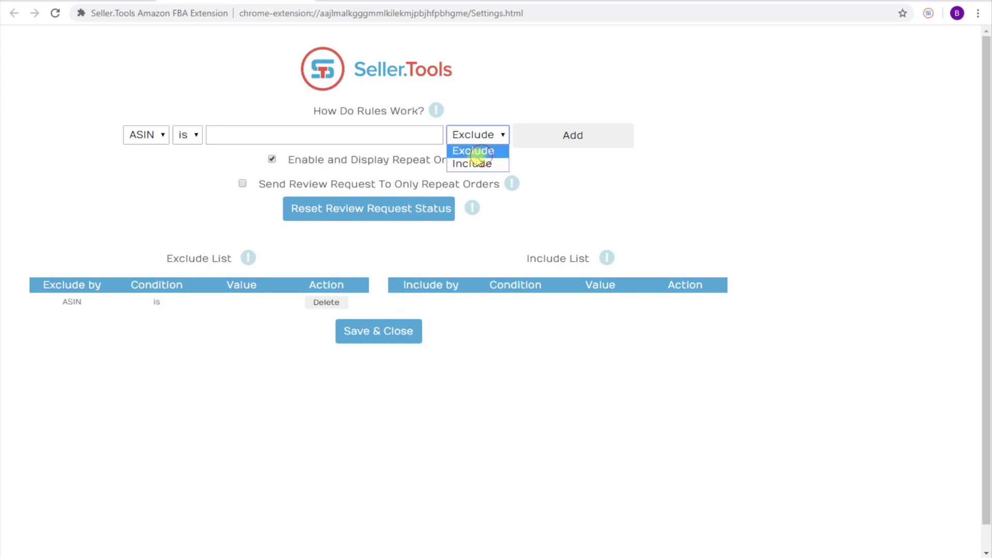
{"action": "left_click", "coordinate": [474, 151]}
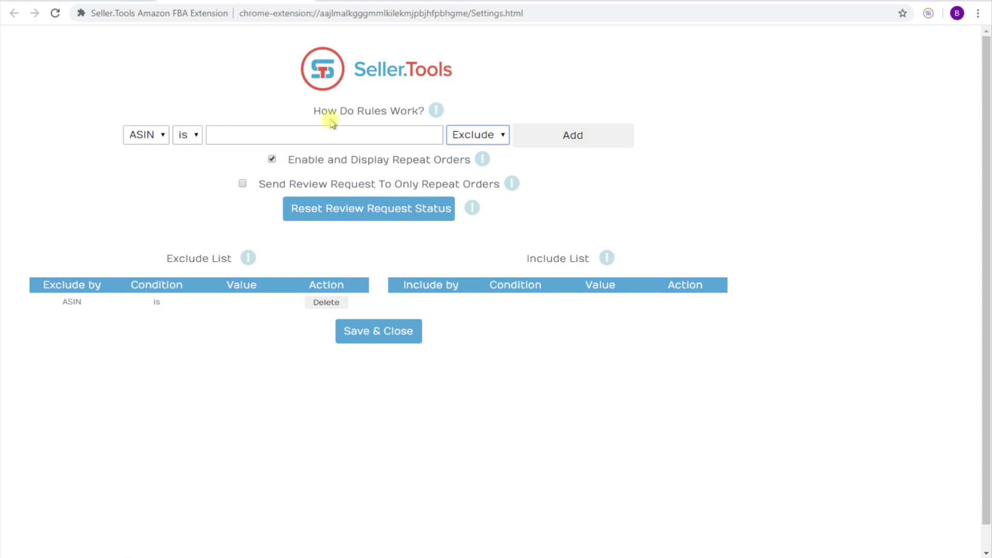
Add ASIN exclusions B01 and B02, then delete the B02 and B01 rows
{"action": "left_click", "coordinate": [247, 134]}
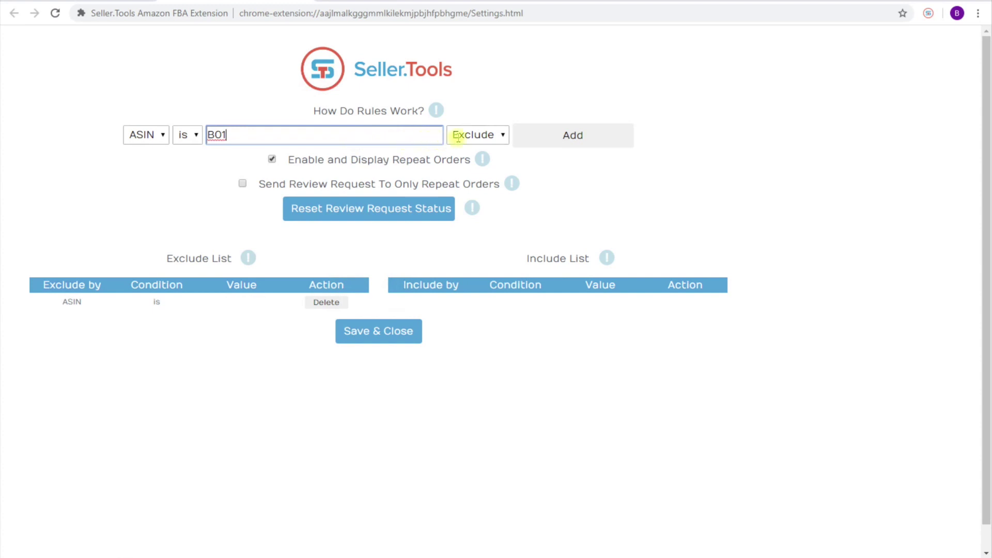
{"action": "left_click", "coordinate": [551, 136]}
{"action": "left_click", "coordinate": [357, 138]}
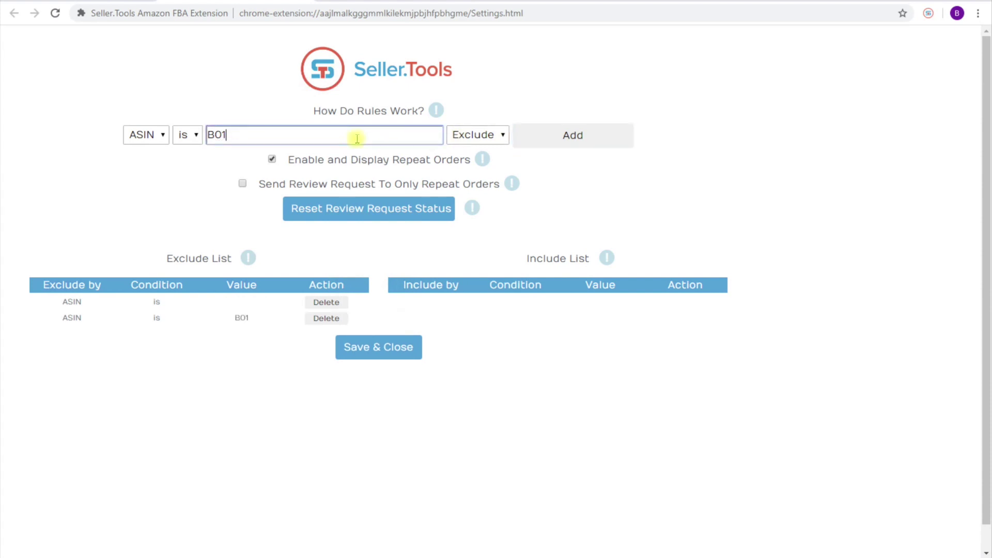
{"action": "type", "text": "2"}
{"action": "left_click", "coordinate": [568, 137]}
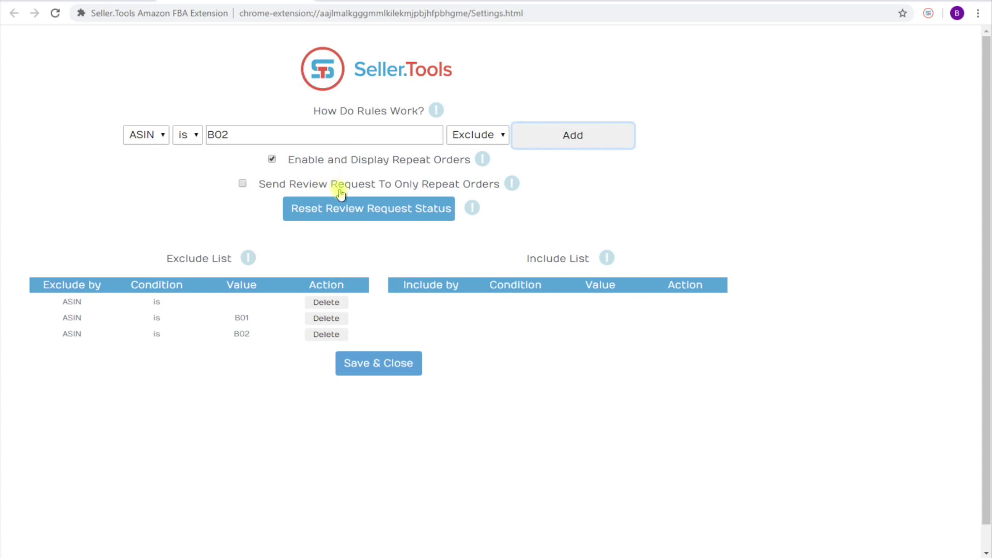
{"action": "left_click", "coordinate": [327, 335]}
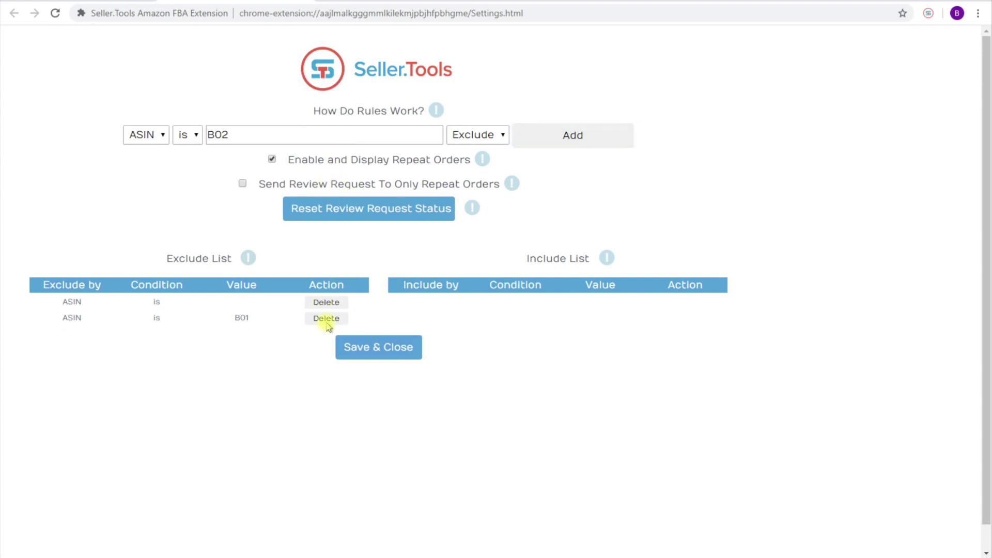
{"action": "left_click", "coordinate": [326, 318]}
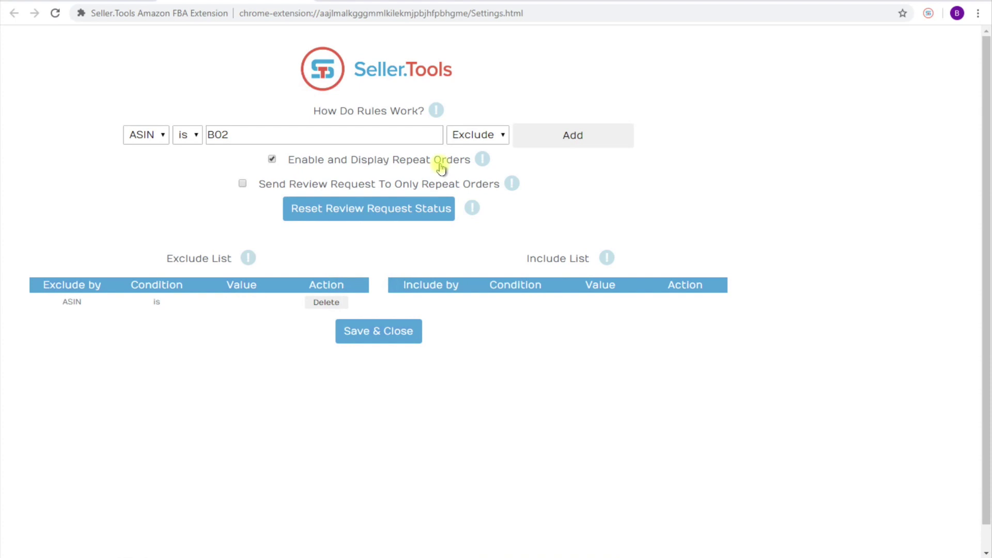
Check the Seller Central orders page, then return to the Seller.Tools rules settings
{"action": "left_click", "coordinate": [106, 2]}
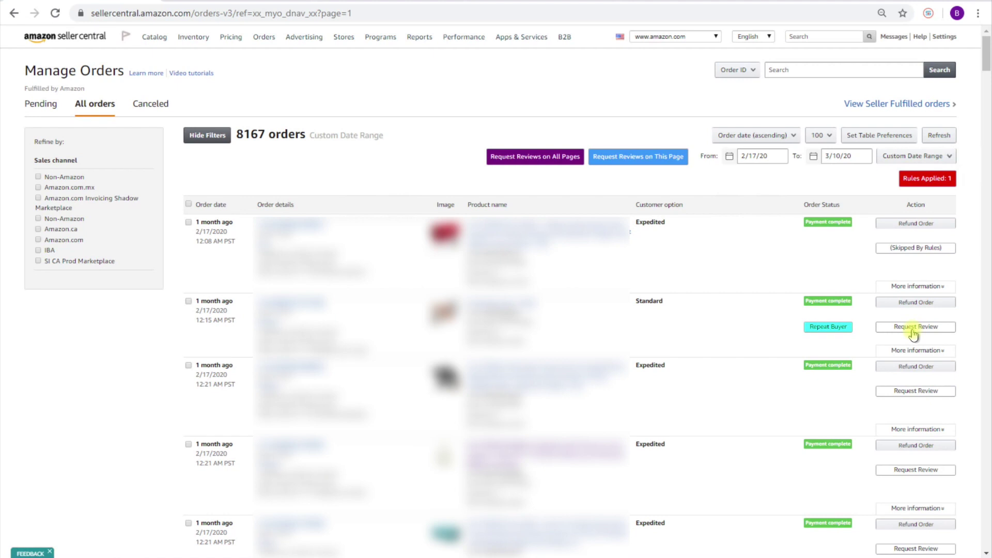
{"action": "left_click", "coordinate": [250, 1]}
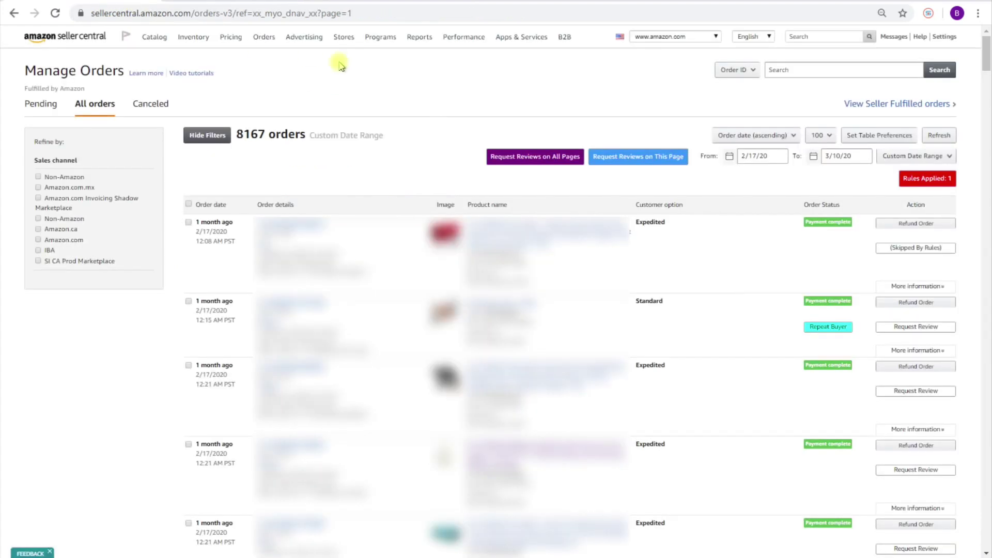
Return to Manage Orders and scroll through the 8167-order list
{"action": "left_click", "coordinate": [115, 4]}
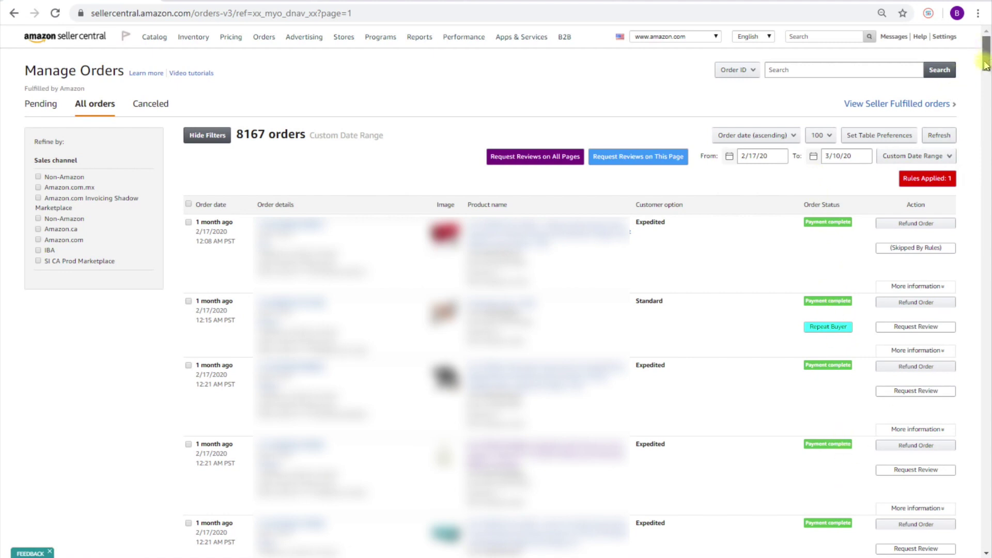
{"action": "left_click_drag", "start_coordinate": [986, 61], "coordinate": [709, 222]}
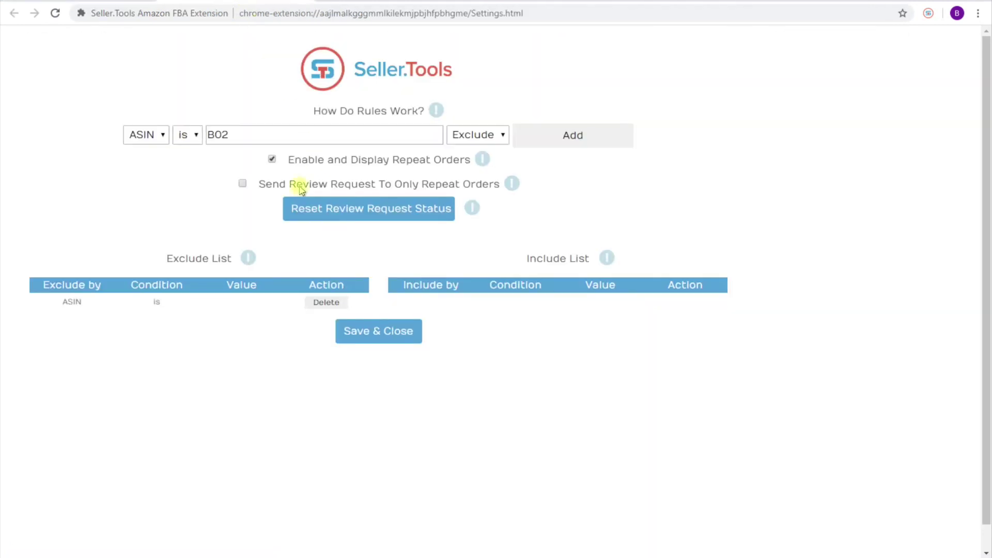
Uncheck 'Send Review Request To Only Repeat Orders' and check the result on Manage Orders
{"action": "left_click", "coordinate": [243, 184]}
{"action": "left_click", "coordinate": [111, 3]}
{"action": "left_click", "coordinate": [80, 6]}
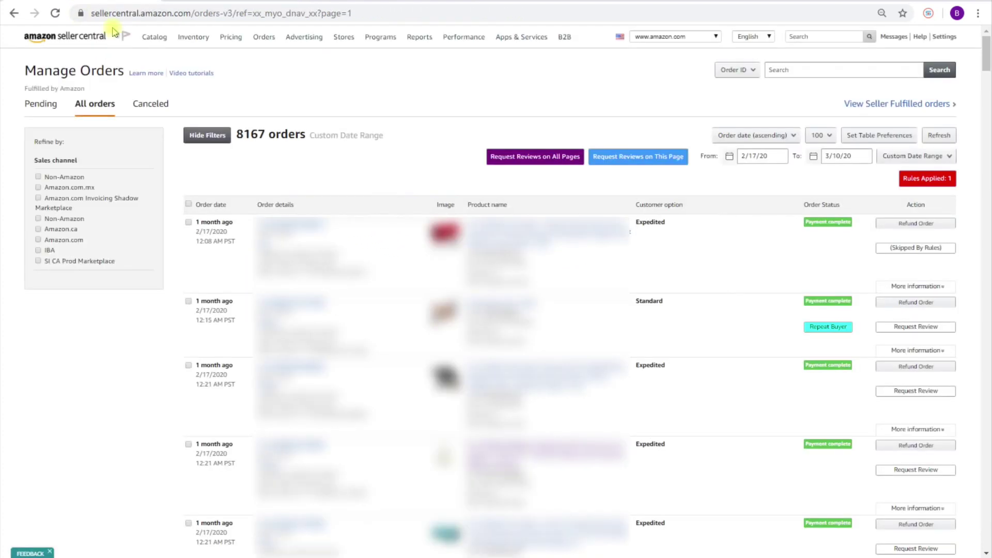
Select the 8167 order count on Manage Orders, then switch to the Seller.Tools settings
{"action": "double_click", "coordinate": [243, 134]}
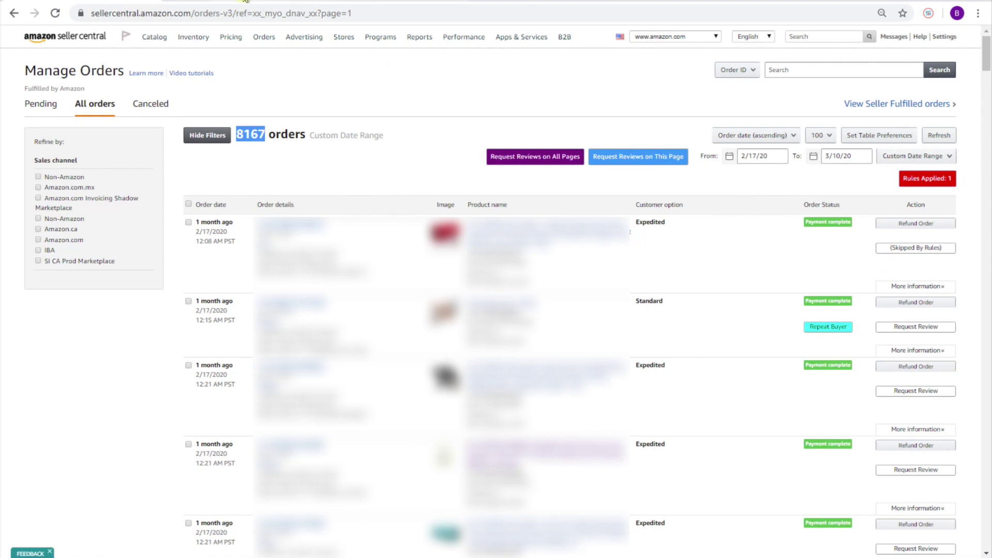
{"action": "left_click", "coordinate": [229, 1]}
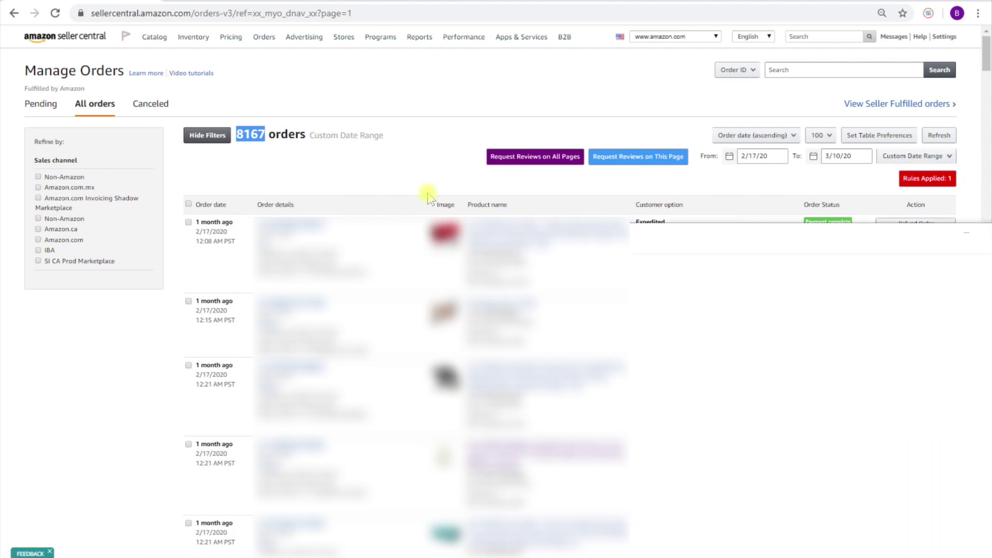
Jot three 5 Days lines followed by 3 Weeks.... in the Notepad note
{"action": "type", "text": "5"}
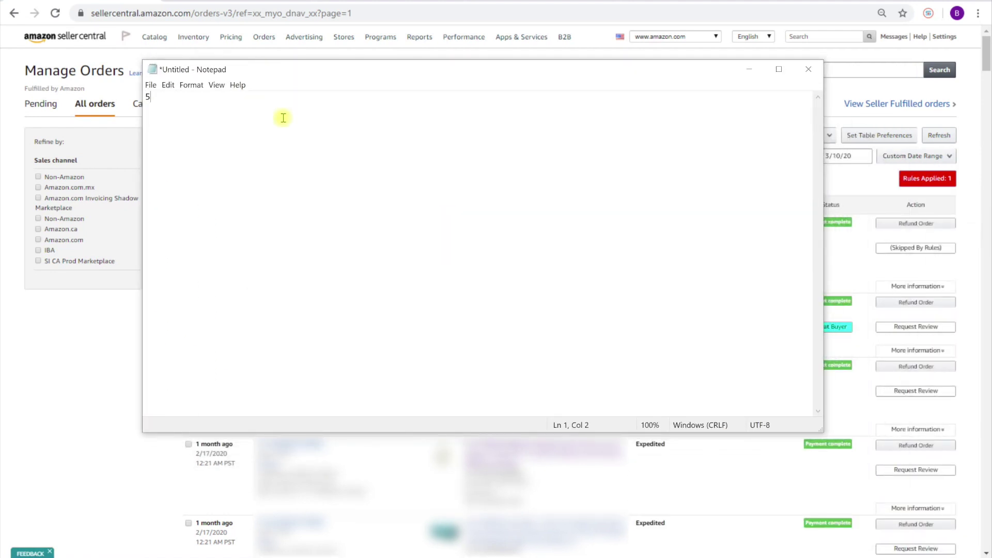
{"action": "type", "text": " Days"}
{"action": "key", "text": "Return"}
{"action": "type", "text": "5"}
{"action": "key", "text": "Return"}
{"action": "type", "text": "Das"}
{"action": "key", "text": "BackSpace"}
{"action": "type", "text": "ys"}
{"action": "key", "text": "Return"}
{"action": "type", "text": "5 Days.."}
{"action": "key", "text": "Return"}
{"action": "key", "text": "Return"}
{"action": "type", "text": "3 W"}
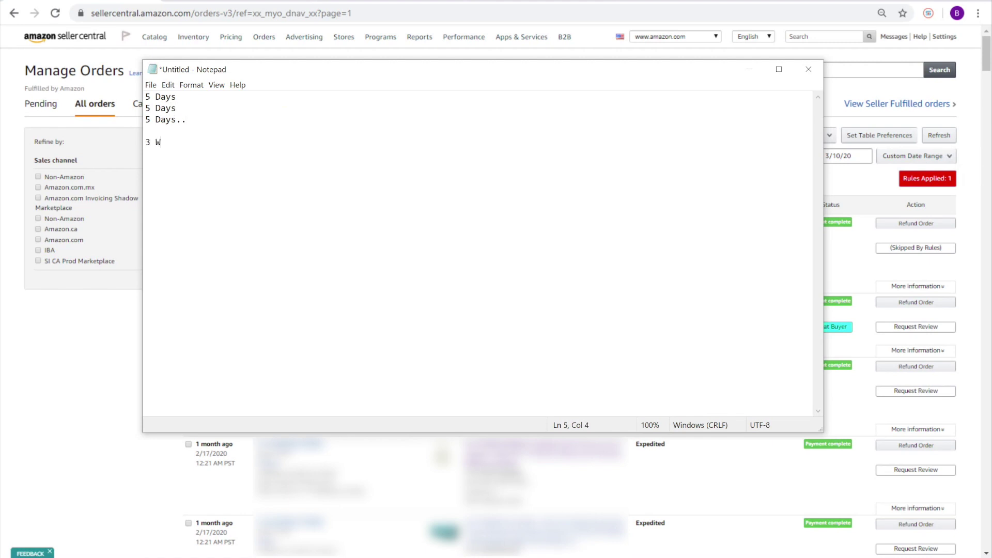
{"action": "type", "text": "eeks...."}
{"action": "key", "text": "Return"}
Reposition the note and add the date 3/7/20 below a blank line
{"action": "left_click_drag", "start_coordinate": [644, 68], "coordinate": [719, 182]}
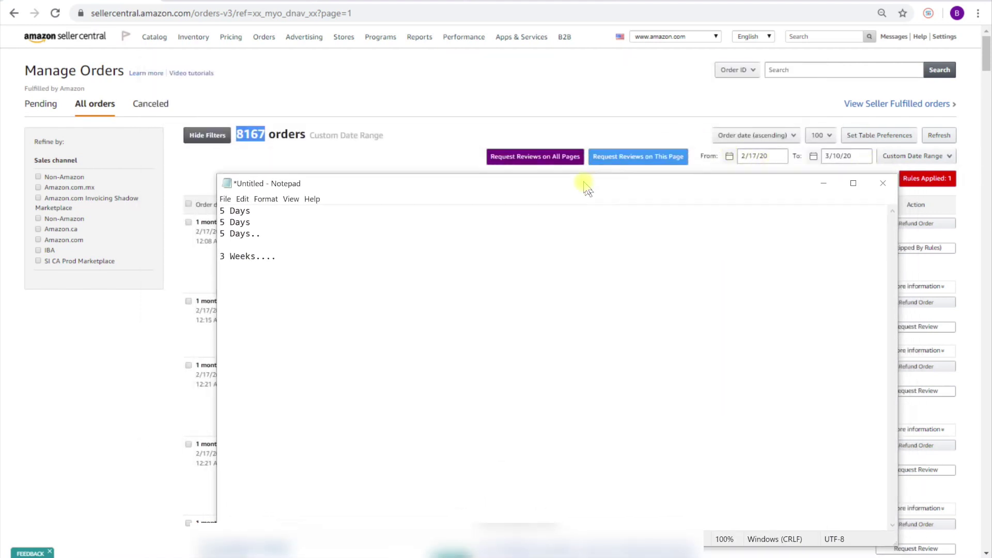
{"action": "left_click_drag", "start_coordinate": [585, 186], "coordinate": [557, 162]}
{"action": "key", "text": "Return"}
{"action": "key", "text": "Return"}
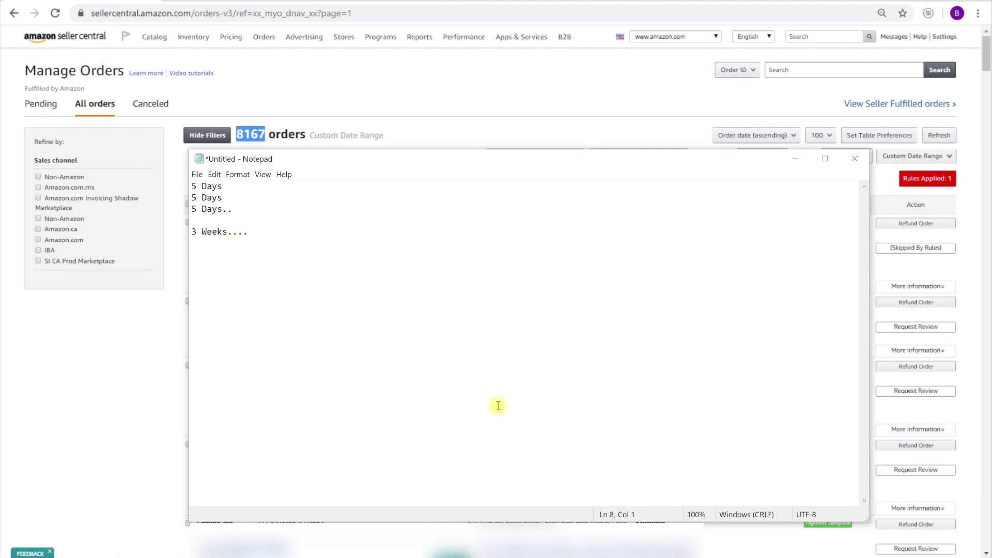
{"action": "type", "text": "3/7/20"}
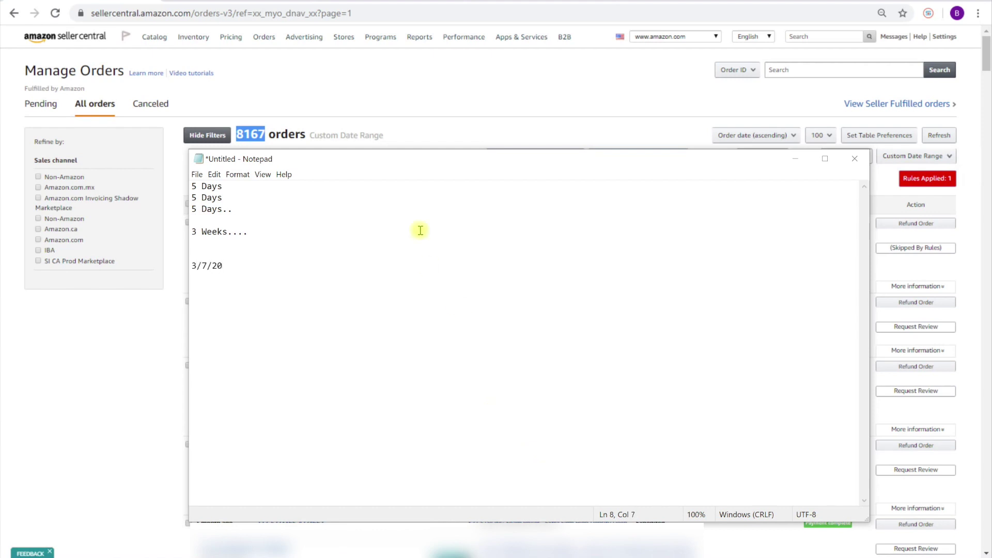
{"action": "left_click", "coordinate": [606, 61]}
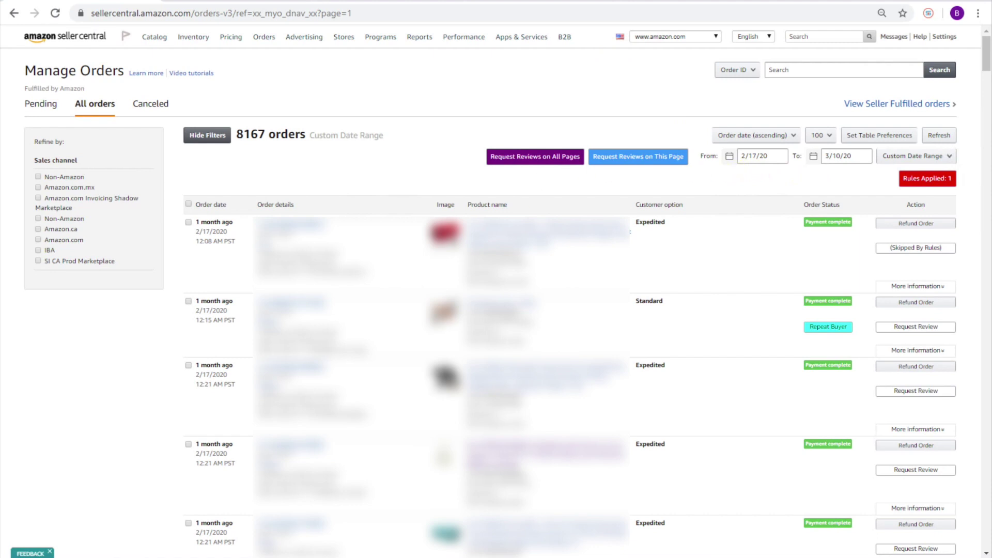
{"action": "key", "text": "alt+Tab"}
{"action": "left_click", "coordinate": [200, 255]}
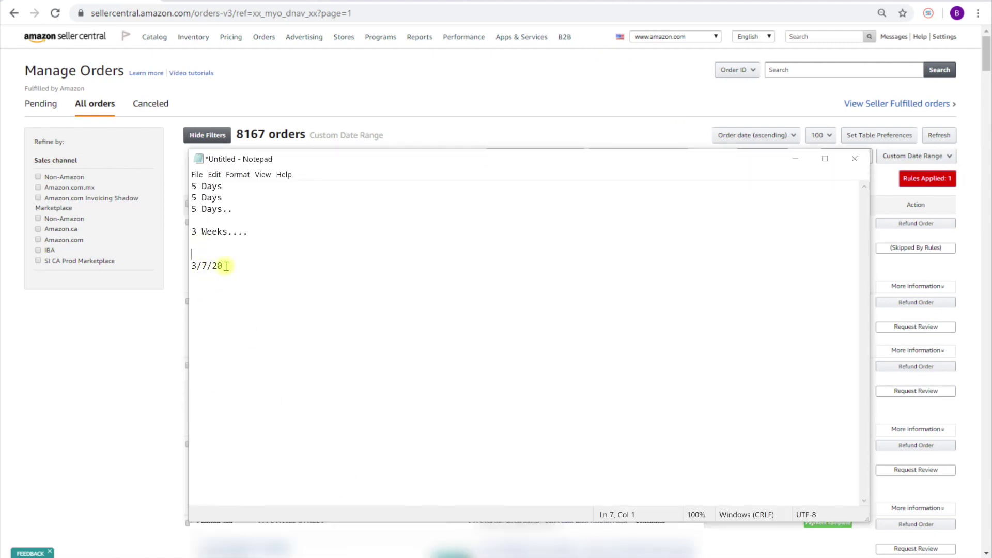
Add 8167.. and 20... on new lines under the 3/7/20 date
{"action": "left_click_drag", "start_coordinate": [372, 158], "coordinate": [393, 232]}
{"action": "left_click", "coordinate": [295, 365]}
{"action": "key", "text": "Return"}
{"action": "type", "text": "8167"}
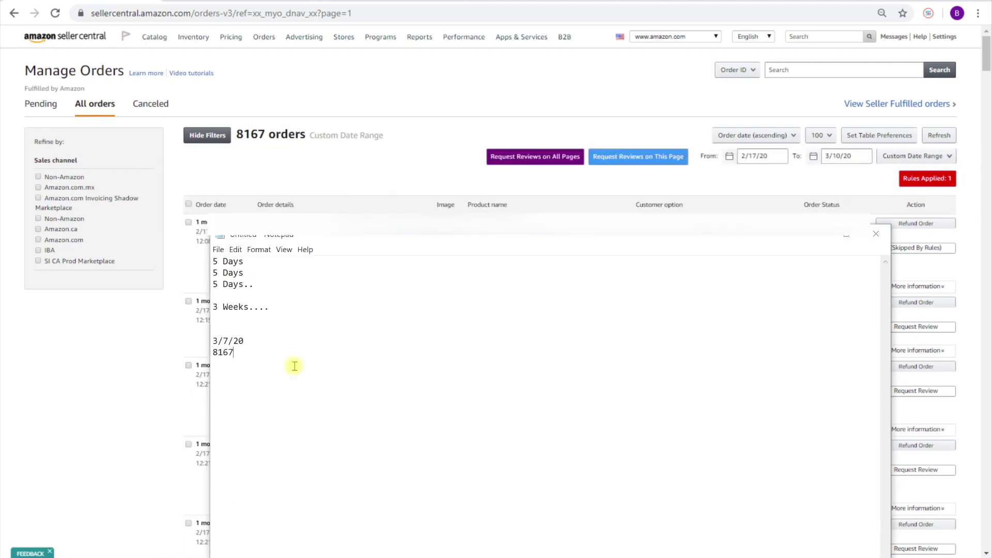
{"action": "type", "text": ".."}
{"action": "key", "text": "Return"}
{"action": "type", "text": "20..."}
Select the first and second 5 Days lines to find the numbers to change
{"action": "left_click", "coordinate": [258, 272]}
{"action": "key", "text": "shift+Home"}
{"action": "left_click_drag", "start_coordinate": [243, 273], "coordinate": [216, 273]}
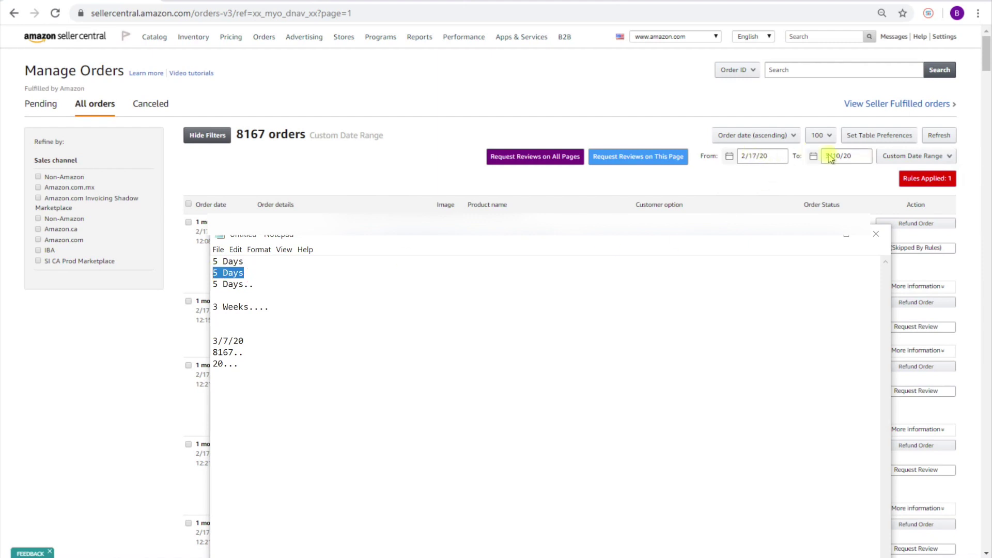
{"action": "left_click", "coordinate": [255, 320]}
{"action": "left_click", "coordinate": [246, 277]}
{"action": "key", "text": "shift+Home"}
{"action": "left_click", "coordinate": [253, 260]}
{"action": "key", "text": "shift+Home"}
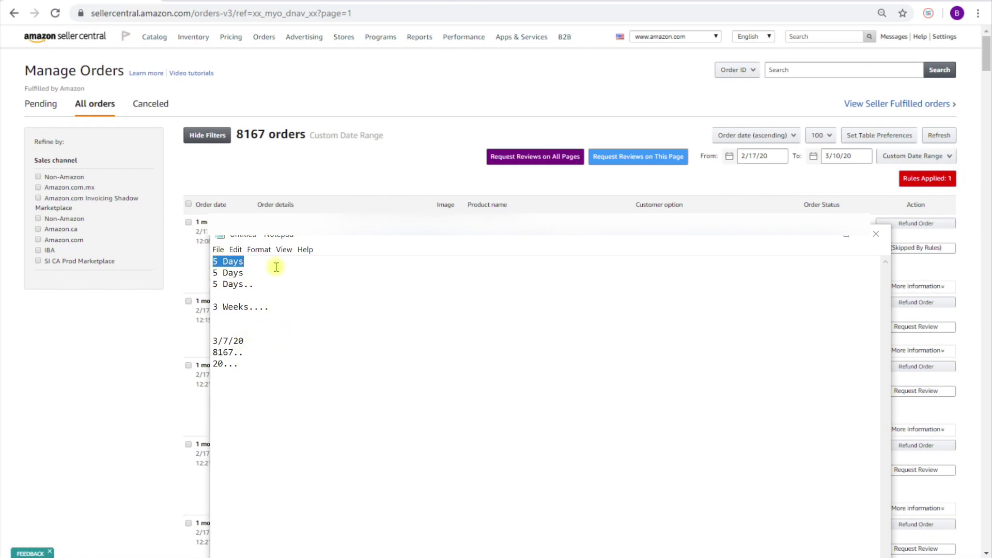
{"action": "left_click", "coordinate": [262, 262]}
{"action": "key", "text": "shift+Home"}
{"action": "left_click", "coordinate": [214, 261]}
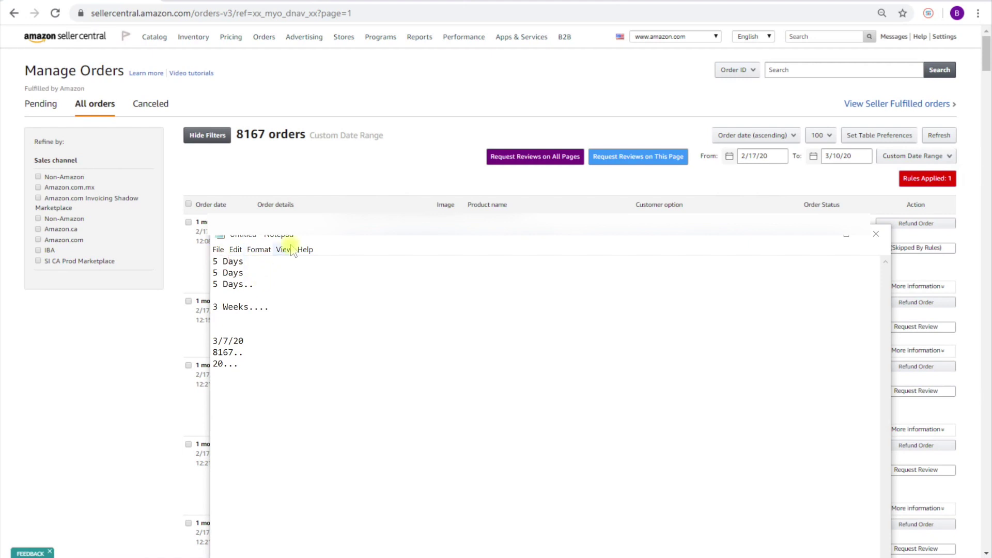
Change the 5 to 7 on all three Days lines
{"action": "key", "text": "Delete"}
{"action": "type", "text": "7"}
{"action": "key", "text": "Down"}
{"action": "key", "text": "BackSpace"}
{"action": "type", "text": "7"}
{"action": "key", "text": "Down"}
{"action": "key", "text": "BackSpace"}
{"action": "type", "text": "7"}
Select the three 7 Days lines and move to the empty line below them
{"action": "left_click", "coordinate": [248, 262]}
{"action": "key", "text": "shift+Home"}
{"action": "left_click", "coordinate": [250, 272]}
{"action": "key", "text": "shift+Home"}
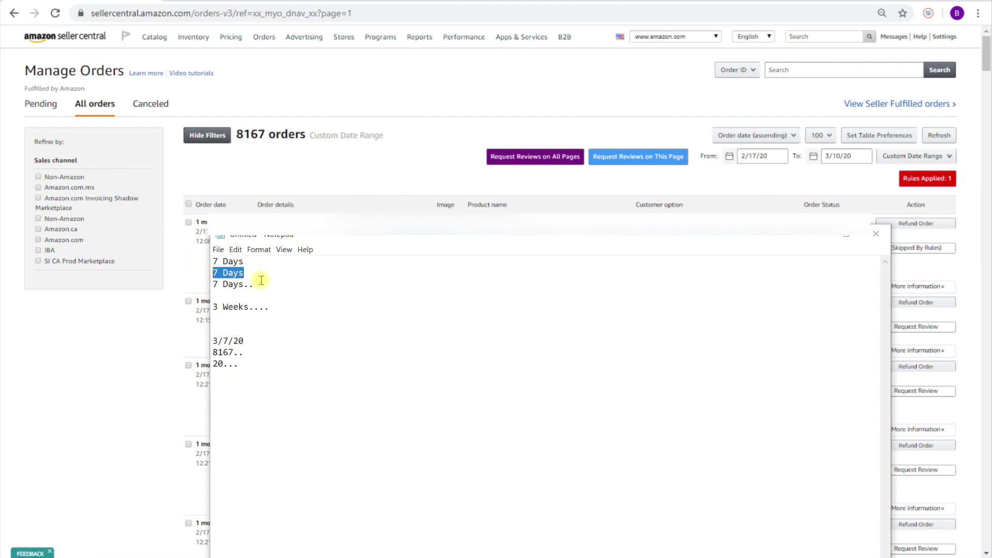
{"action": "left_click", "coordinate": [263, 285]}
{"action": "key", "text": "shift+Home"}
{"action": "left_click_drag", "start_coordinate": [272, 284], "coordinate": [195, 248]}
{"action": "left_click", "coordinate": [259, 283]}
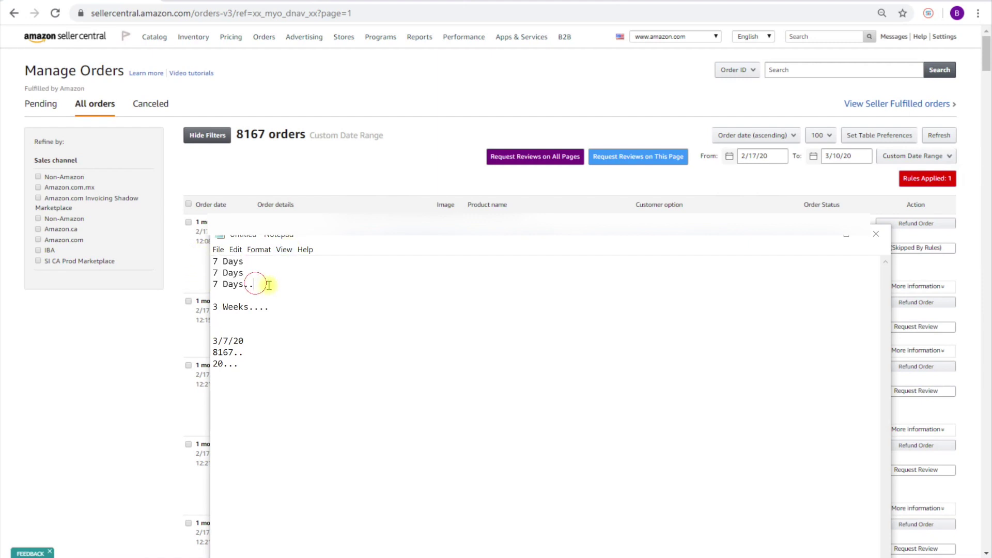
{"action": "key", "text": "Down"}
Insert 21 Days, 7 and 21 Days lines above 3 Weeks.... in the note
{"action": "type", "text": "21 Days"}
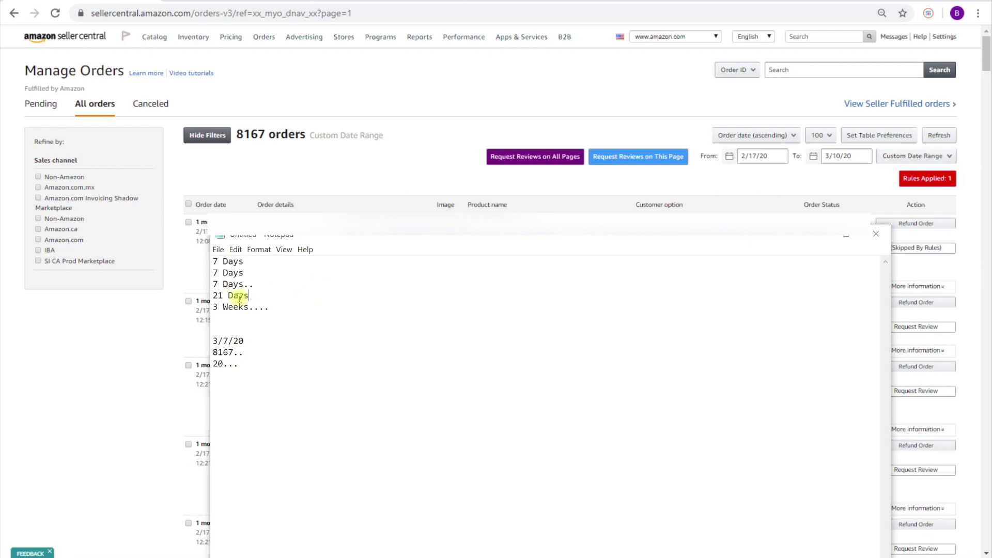
{"action": "key", "text": "Return"}
{"action": "type", "text": "7"}
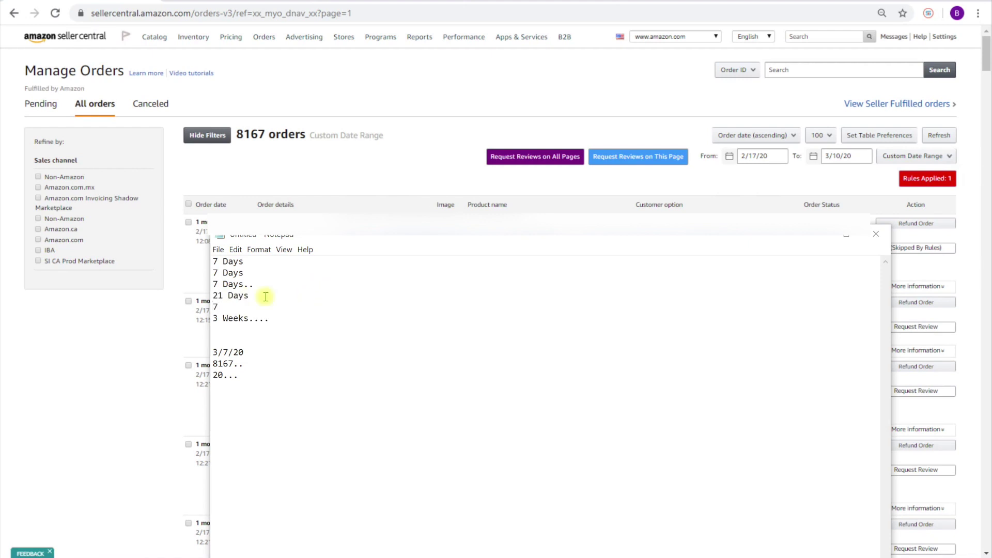
{"action": "key", "text": "Return"}
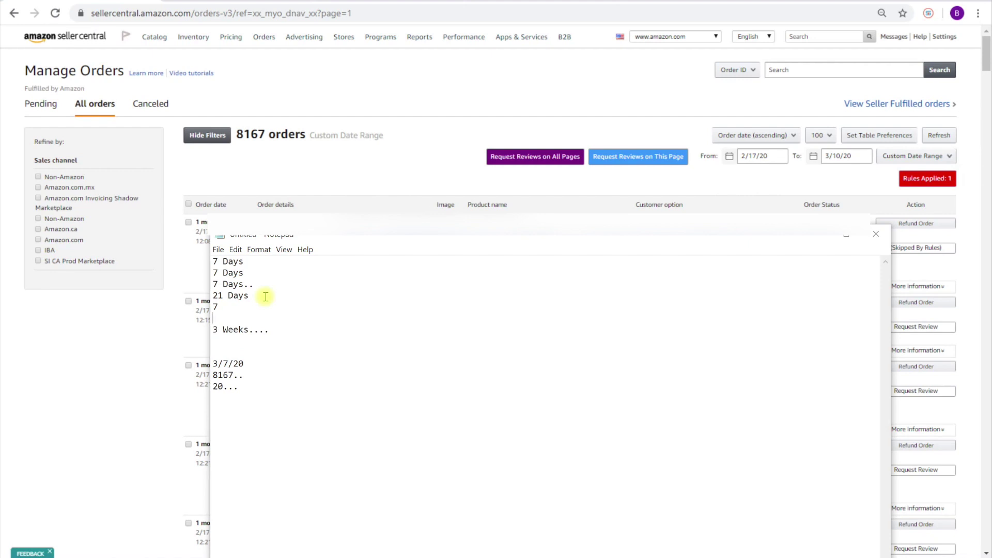
{"action": "type", "text": "21 Days"}
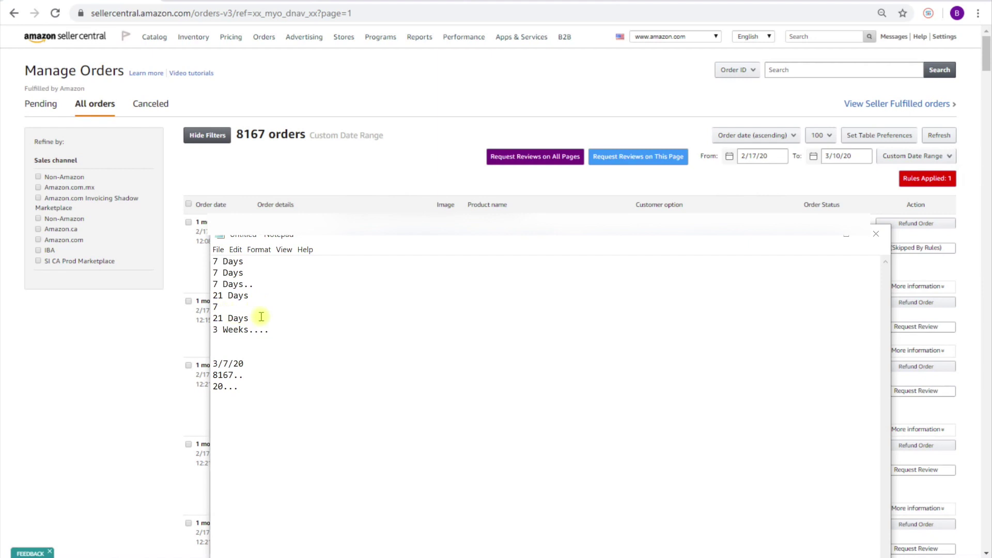
{"action": "key", "text": "shift+Up"}
{"action": "key", "text": "shift+Home"}
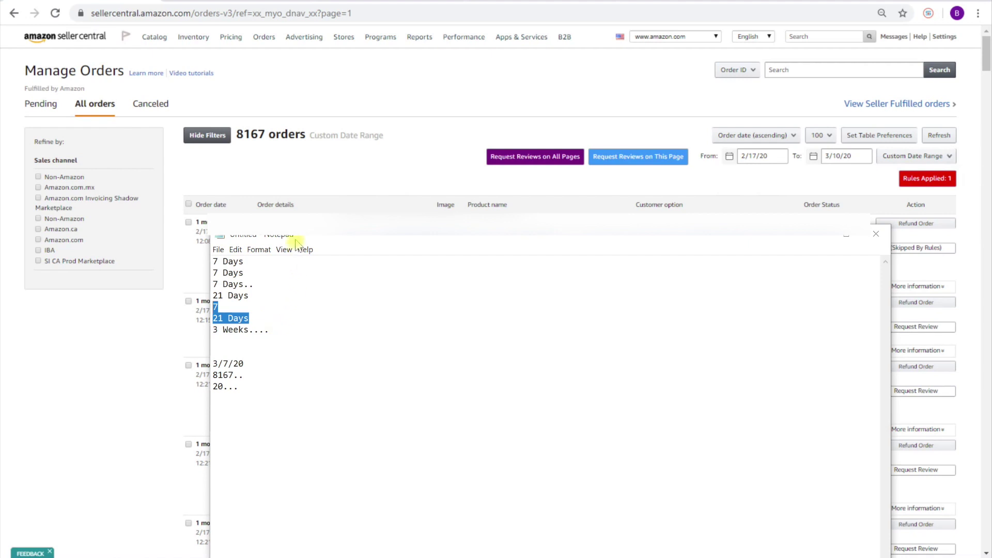
{"action": "left_click_drag", "start_coordinate": [292, 237], "coordinate": [245, 186]}
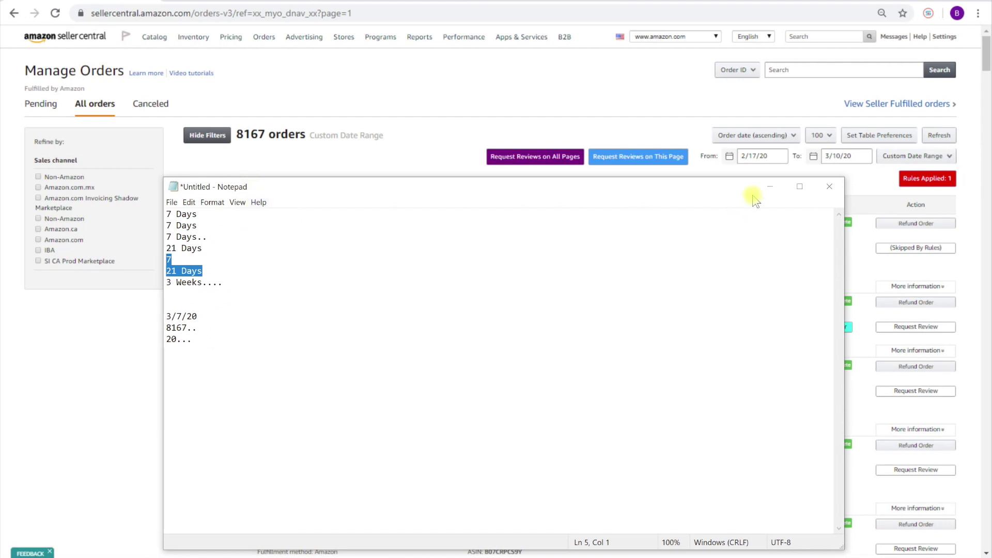
Minimize the Notepad note to reveal the Manage Orders list of 8167 orders
{"action": "left_click", "coordinate": [770, 186]}
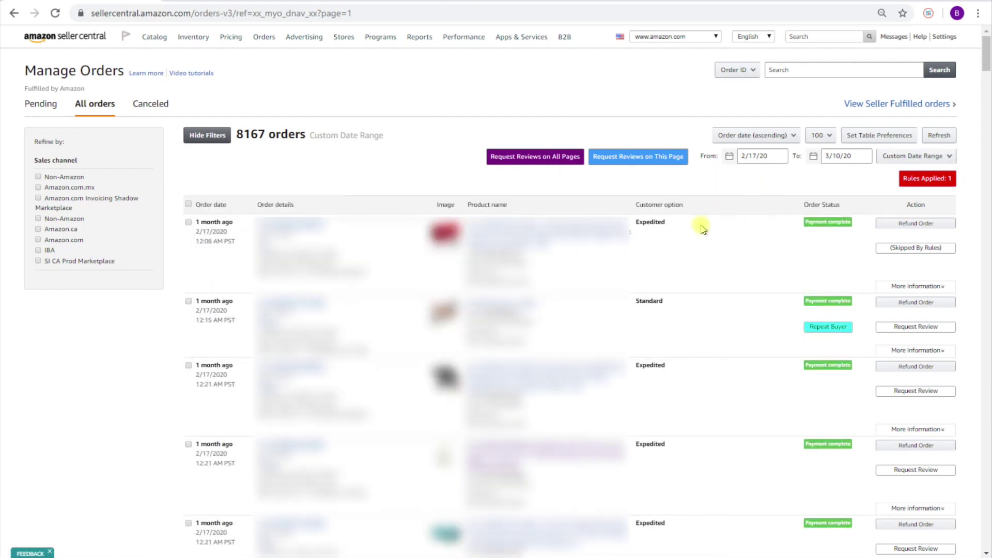